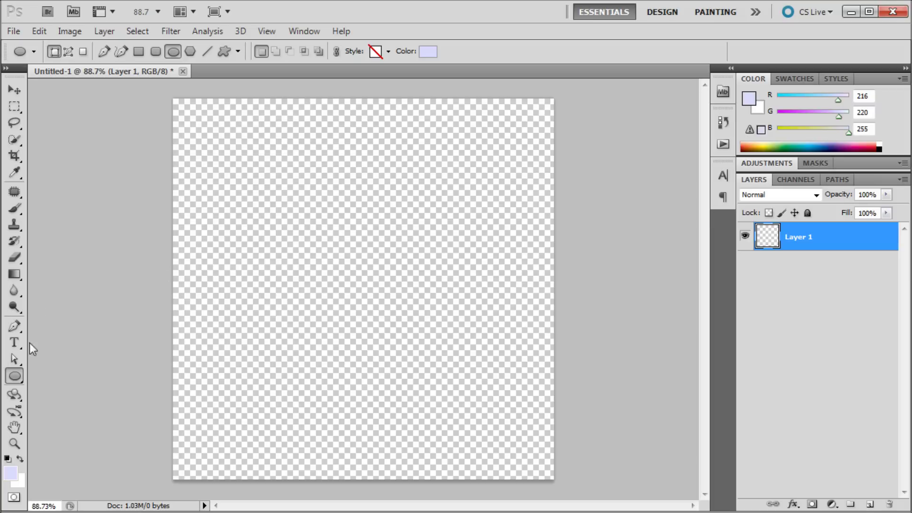
- Draw a light lavender circle shape layer with the Ellipse tool in the canvas centre
left_click_drag(254, 181, 455, 381)
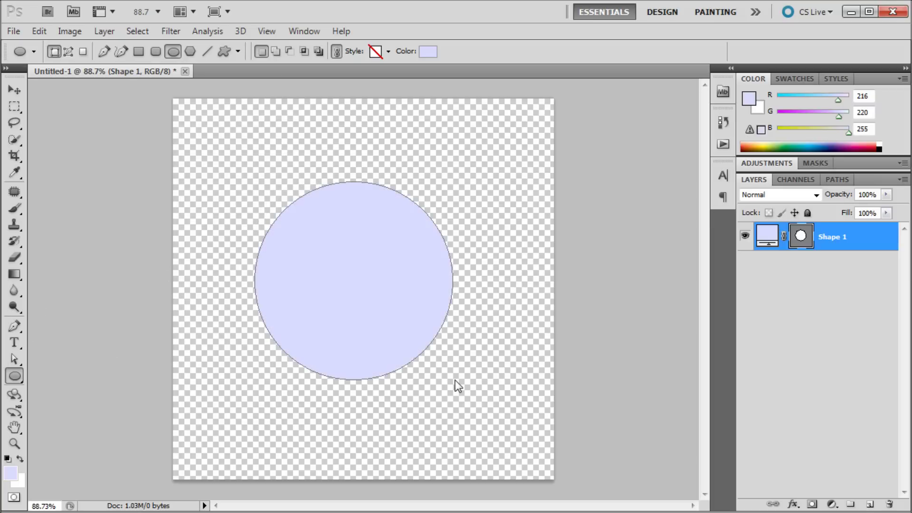
left_click(71, 32)
- Trim transparent pixels from the top, bottom, left and right of the canvas
left_click(99, 189)
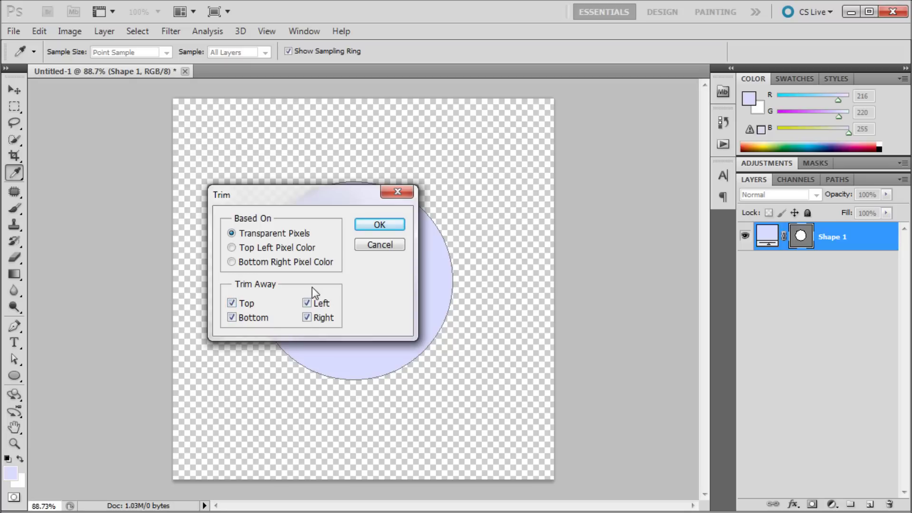
left_click(380, 225)
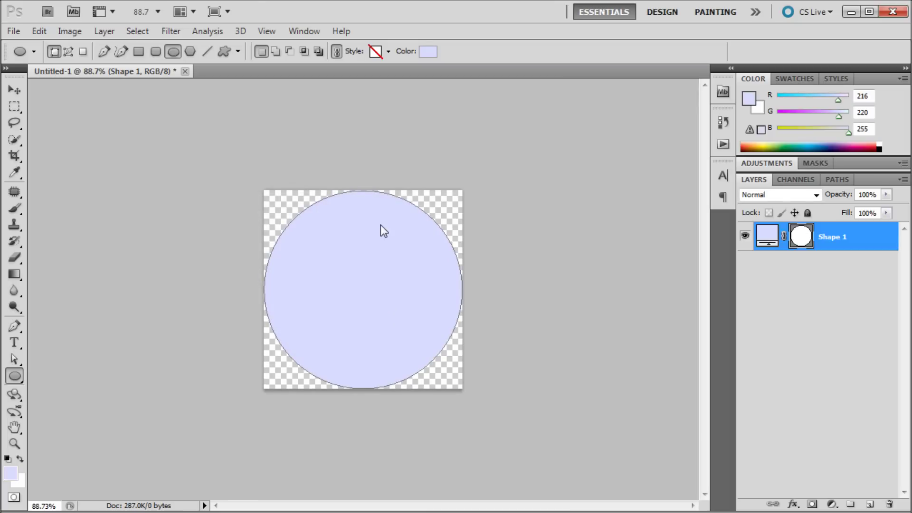